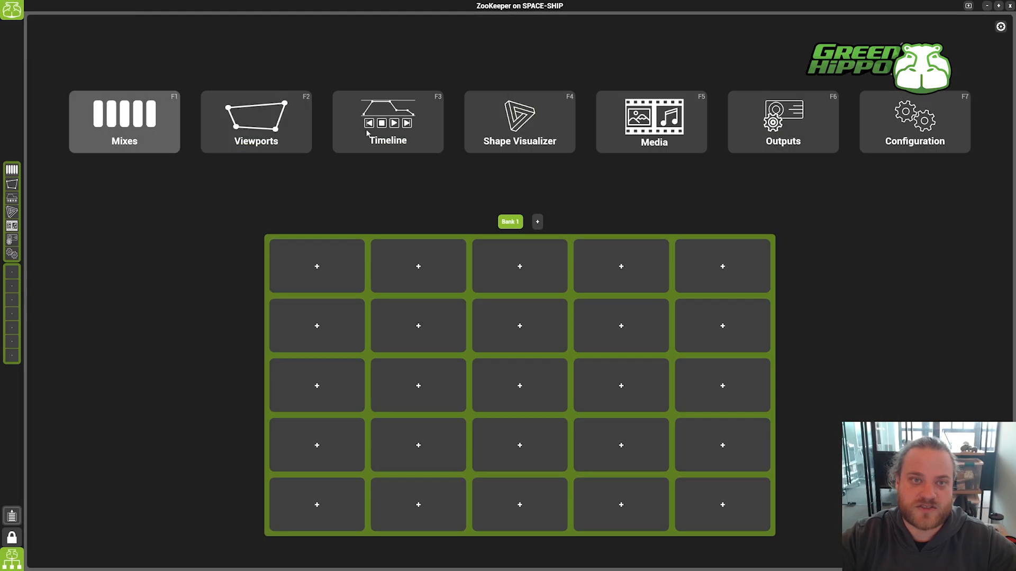
# Step: Open the Shape Visualizer, start a new empty project and enable its network connection
pyautogui.click(556, 127)
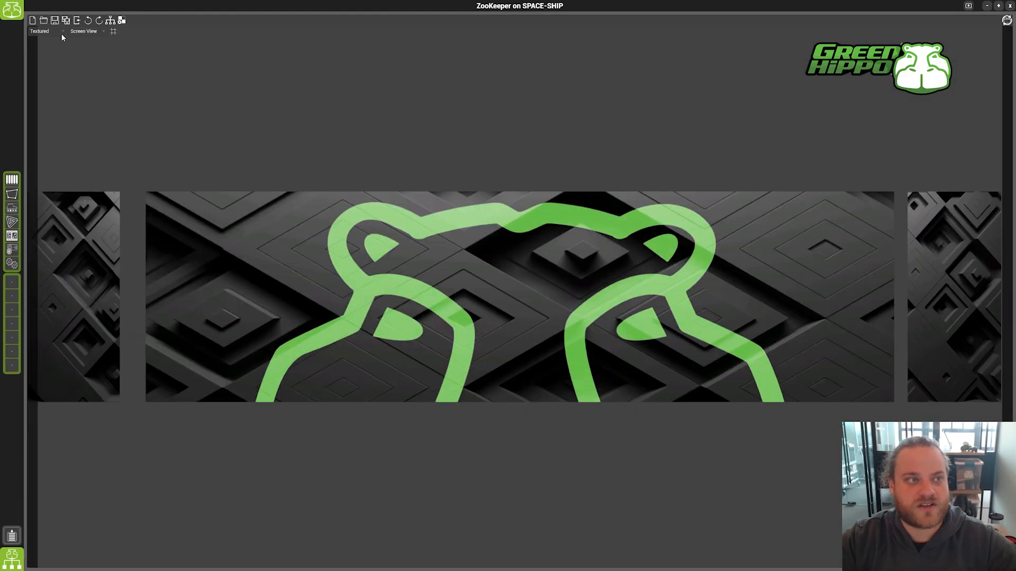
pyautogui.click(32, 21)
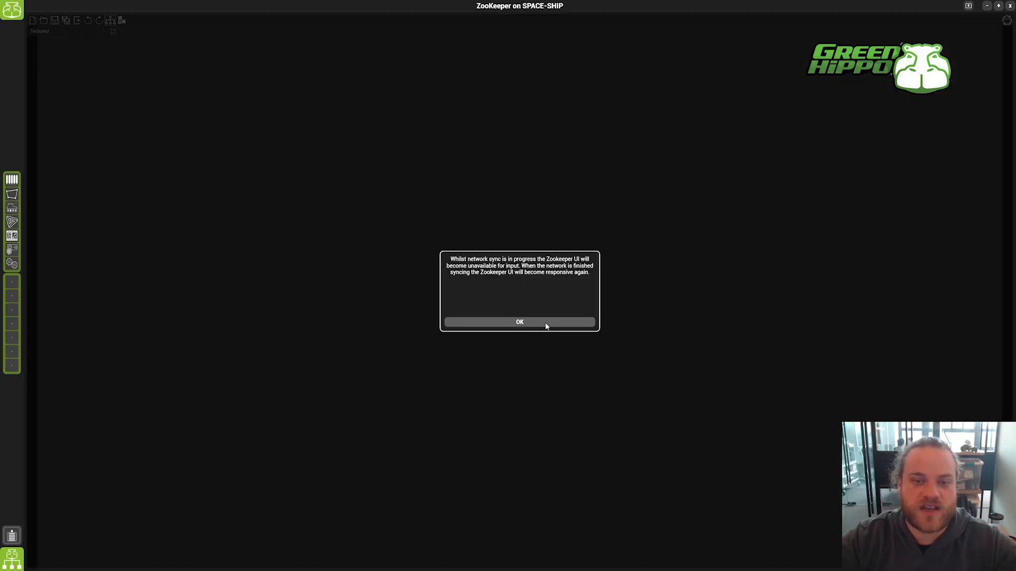
pyautogui.click(545, 322)
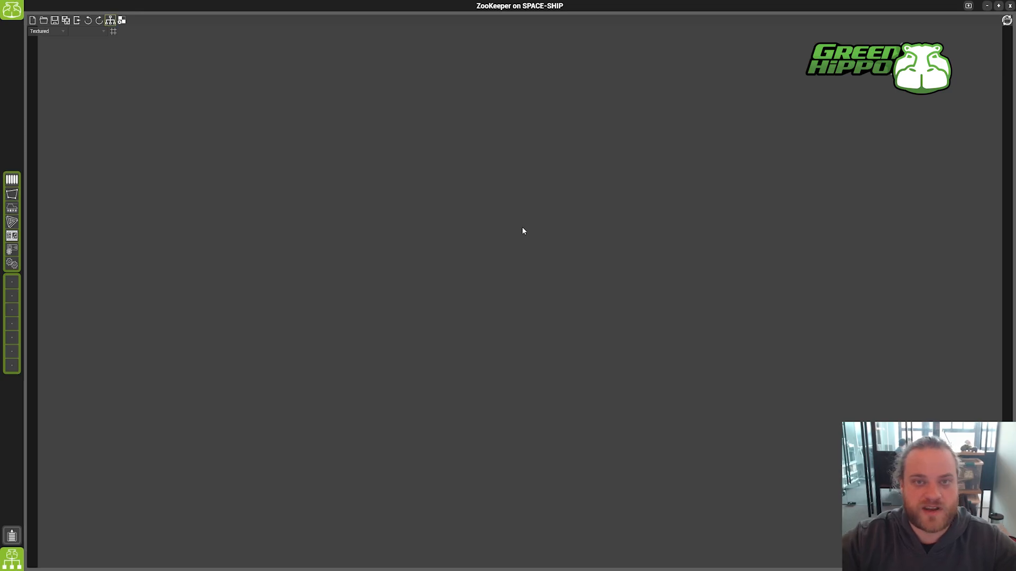
# Step: Switch to HippoLauncher and start the SHAPE application
pyautogui.hotkey('alt', 'Tab')
pyautogui.hotkey('alt', 'Tab')
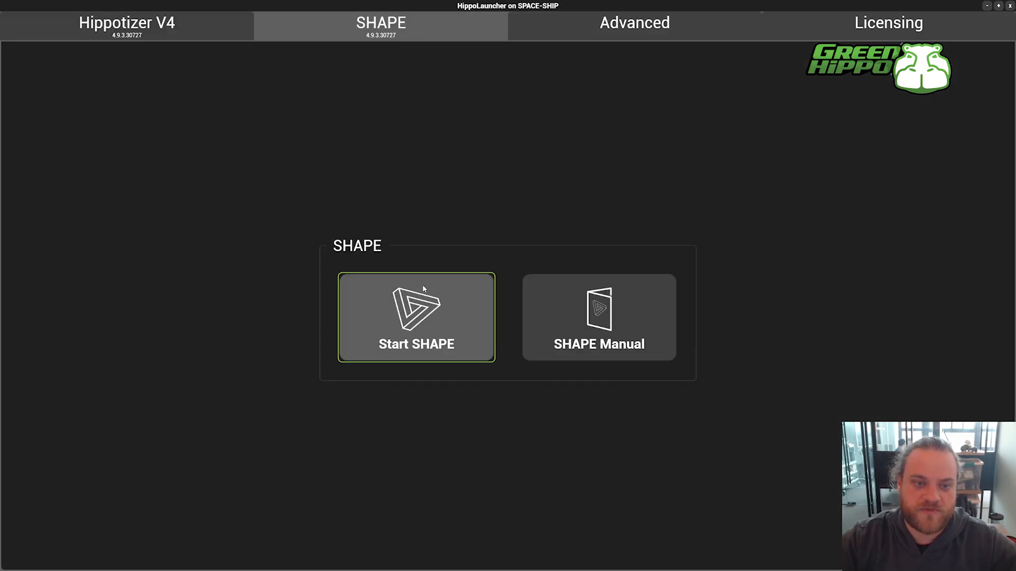
pyautogui.click(401, 328)
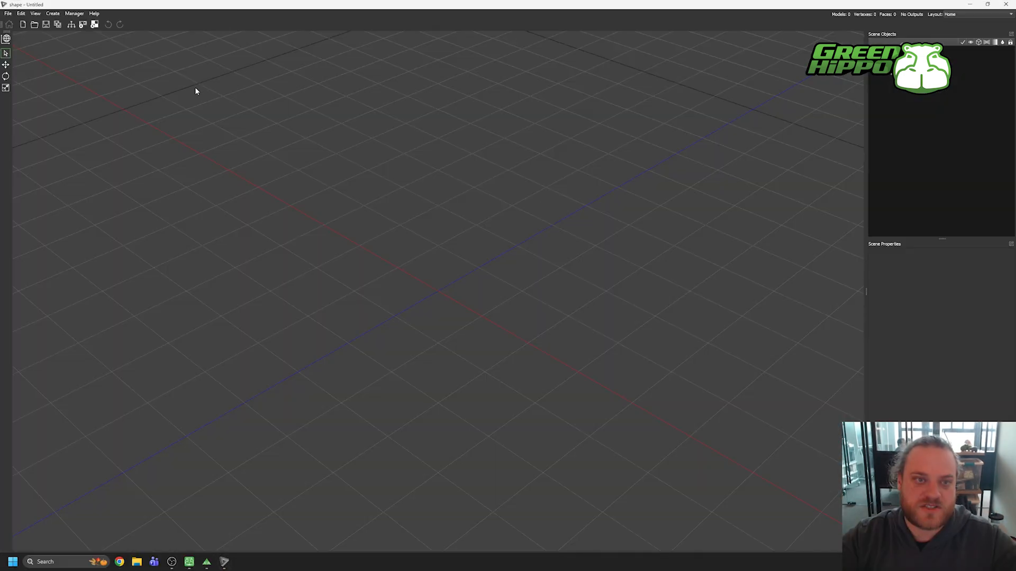
# Step: Open the project file 1 screen.sbf from the Default Projects folder
pyautogui.click(9, 16)
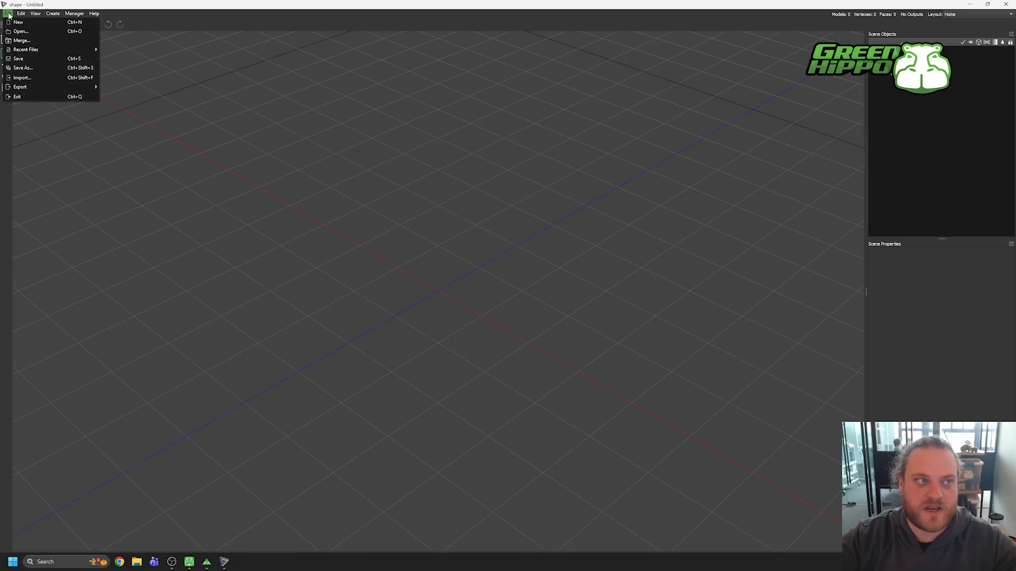
pyautogui.click(24, 32)
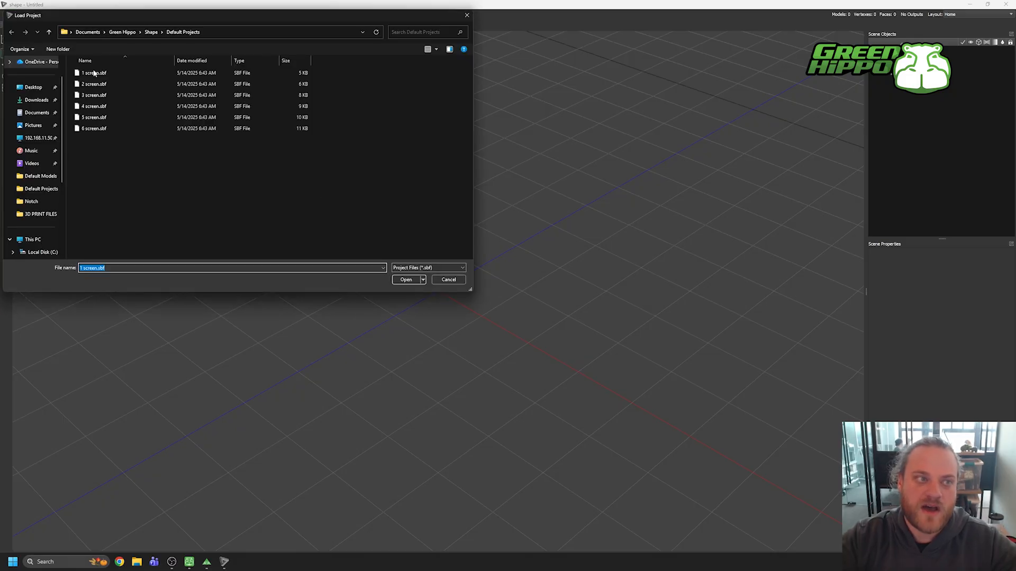
pyautogui.click(94, 72)
pyautogui.click(403, 279)
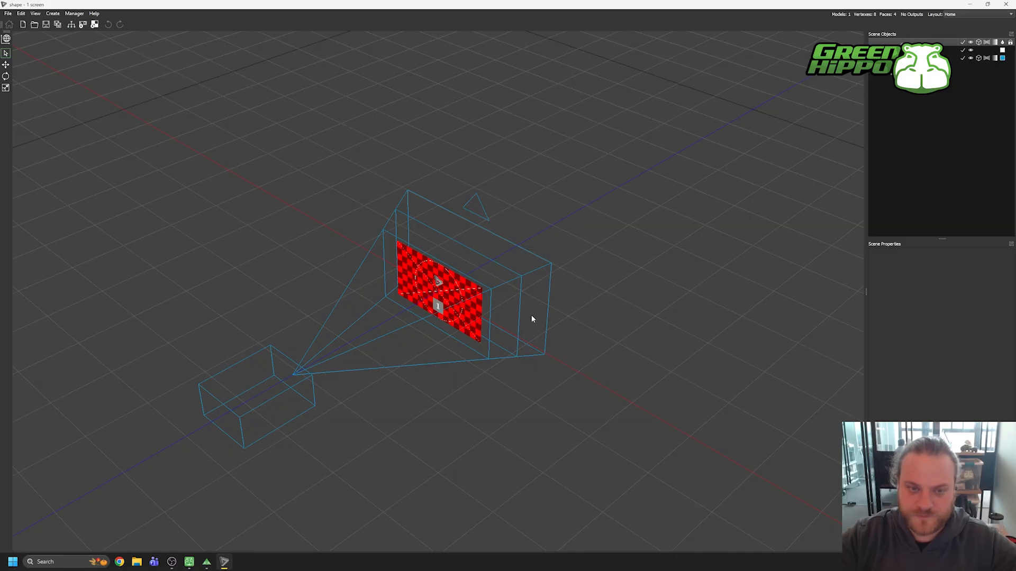
# Step: Set the X size of Screen 1 to 4 m
pyautogui.click(474, 300)
pyautogui.click(880, 299)
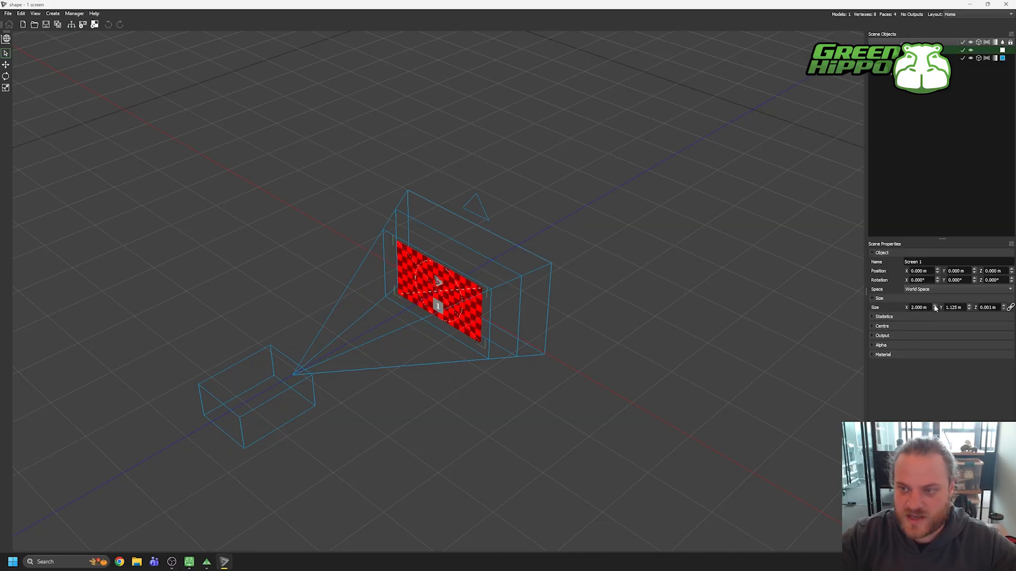
pyautogui.doubleClick(917, 307)
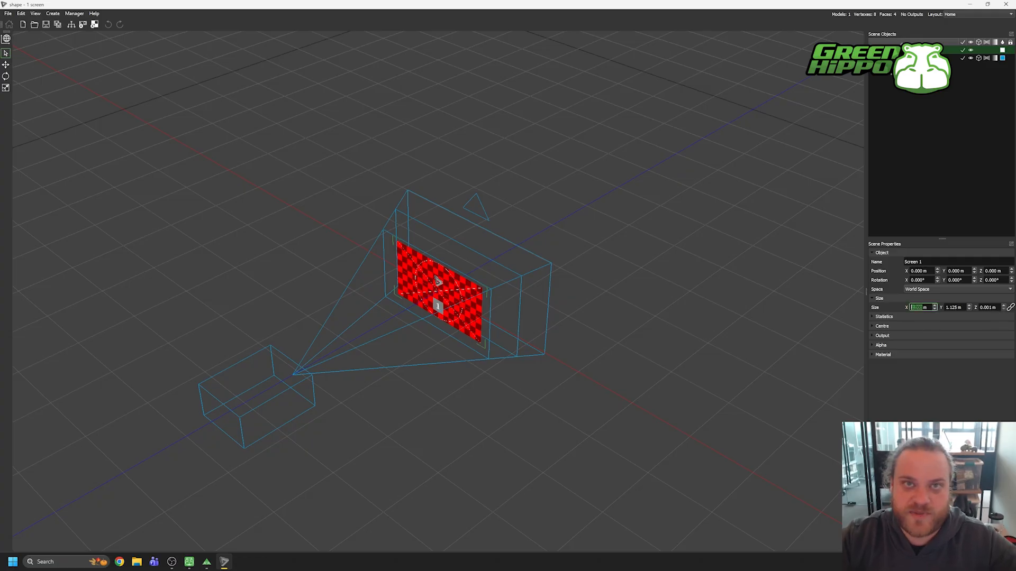
pyautogui.write('4.3')
pyautogui.press('Return')
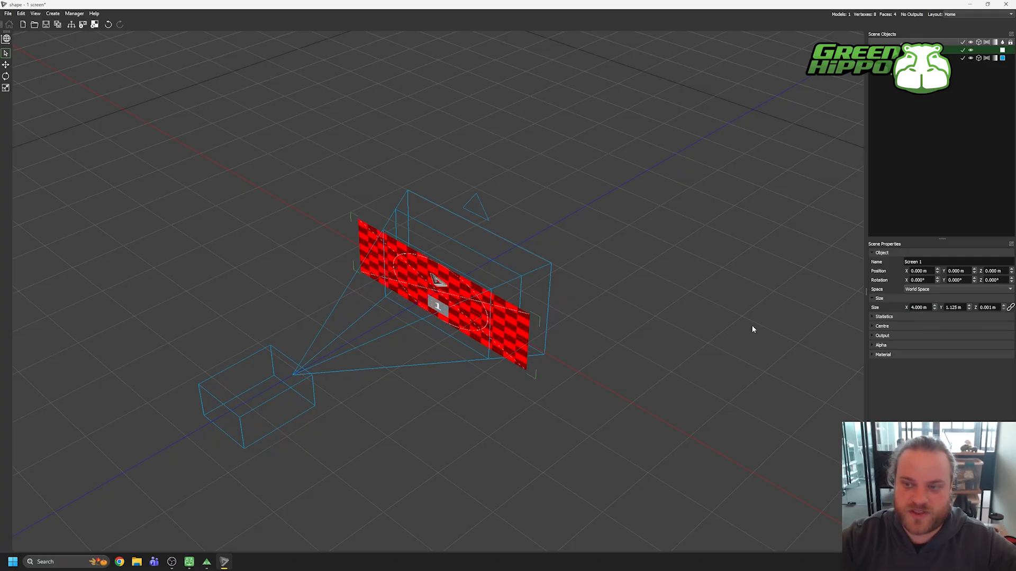
# Step: Copy Screen 1 and move the copy along the X axis to about -2.49 m
pyautogui.rightClick(471, 315)
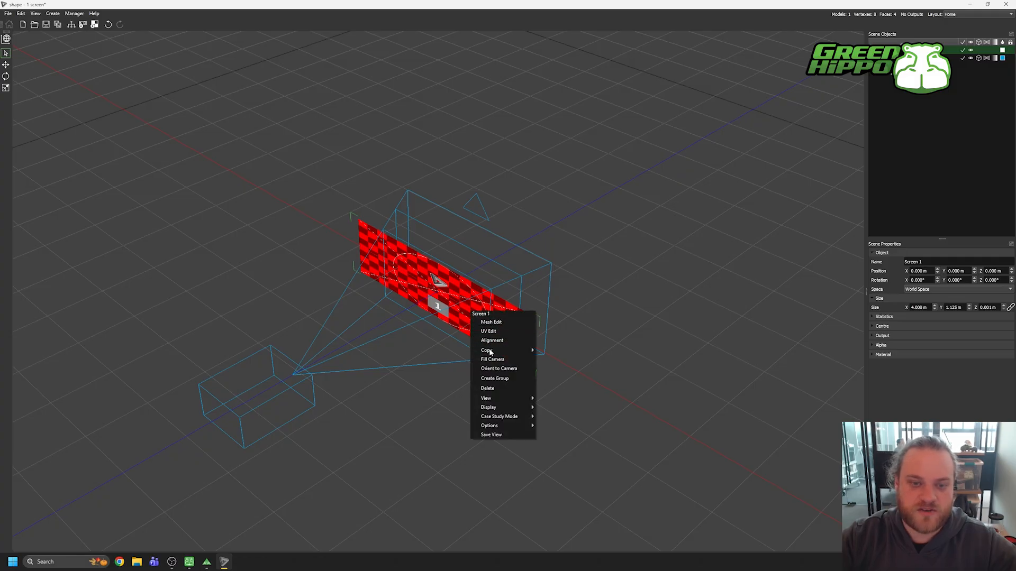
pyautogui.moveTo(492, 350)
pyautogui.click(555, 361)
pyautogui.press('w')
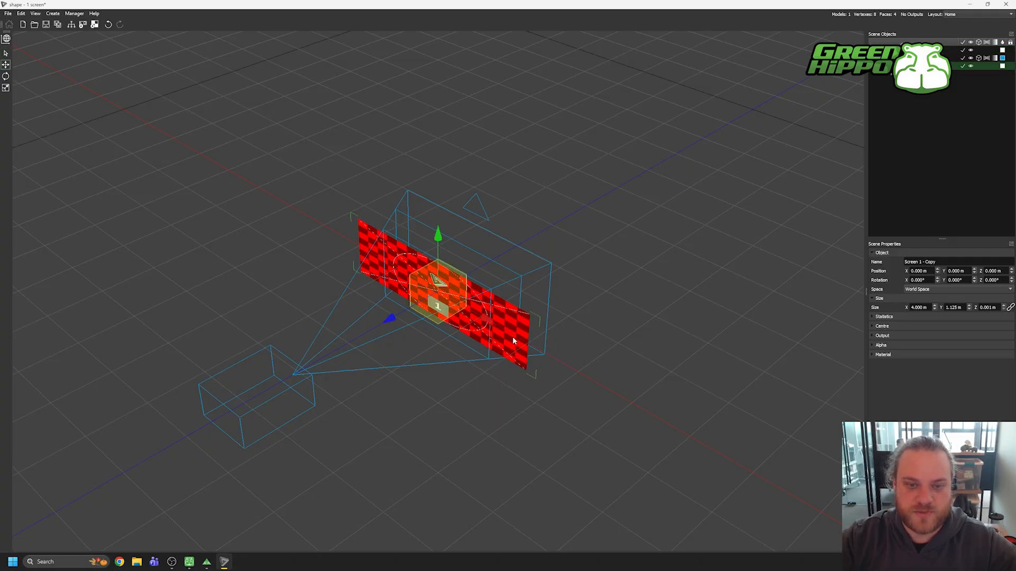
pyautogui.moveTo(465, 315); pyautogui.dragTo(358, 276)
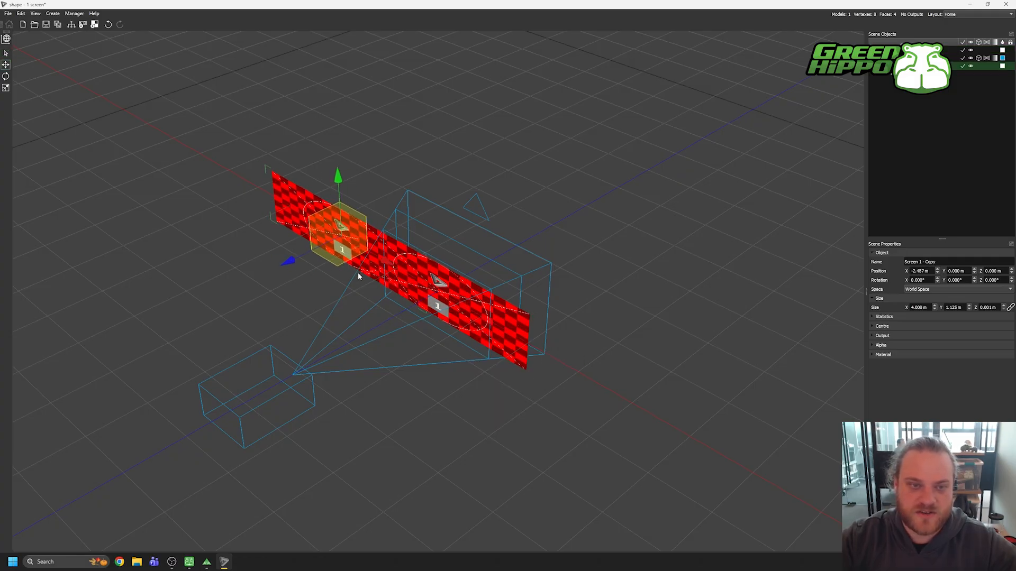
# Step: Set the copied screen's X size to 0.5 m and shift it along X to about -2.37 m
pyautogui.doubleClick(919, 307)
pyautogui.write('0.5')
pyautogui.press('Return')
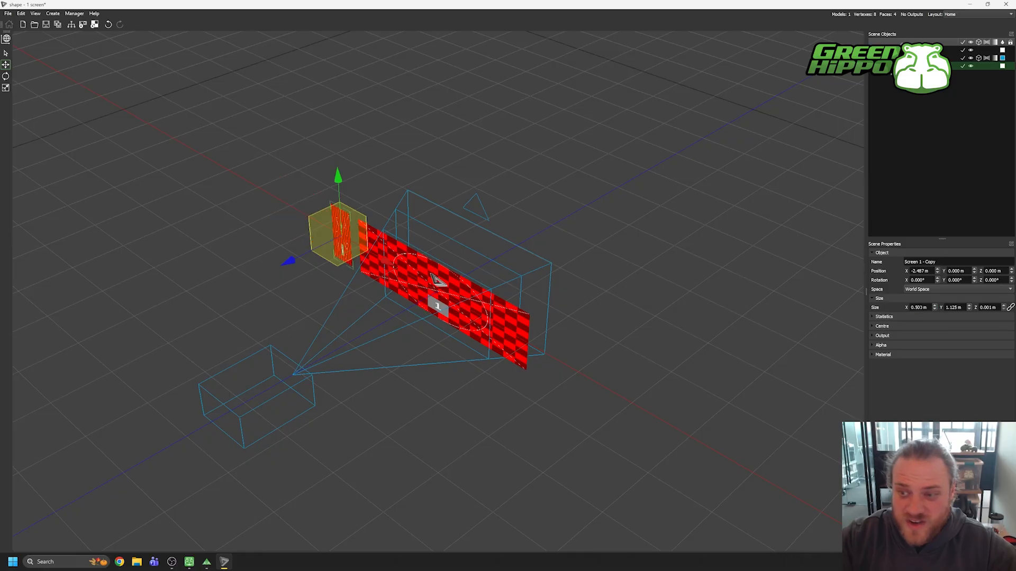
pyautogui.moveTo(385, 261); pyautogui.dragTo(391, 262)
# Step: Copy the narrow screen and move the new copy past the main screen's opposite end, to about 2.32 m on X
pyautogui.rightClick(345, 229)
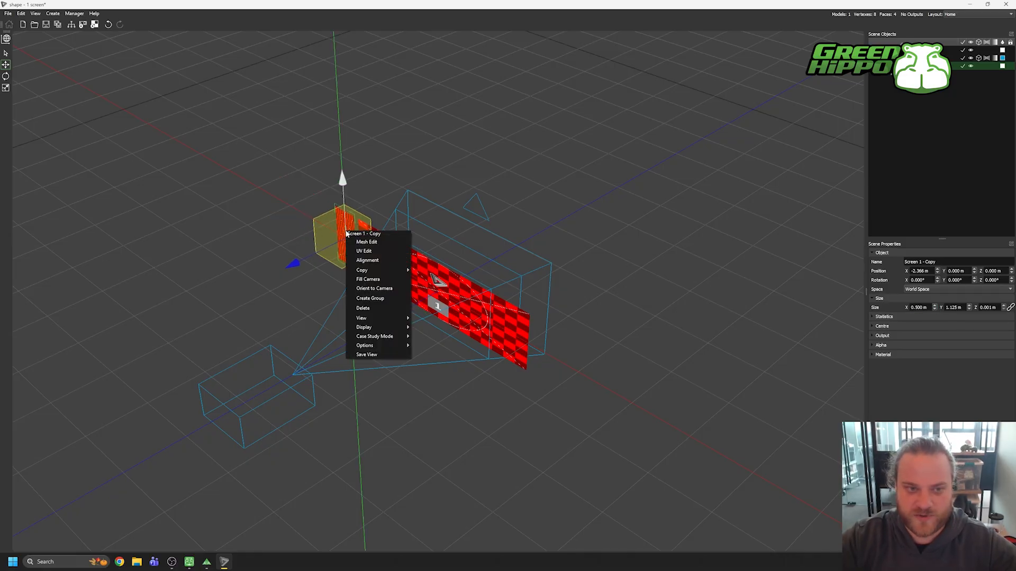
pyautogui.moveTo(401, 272)
pyautogui.click(432, 280)
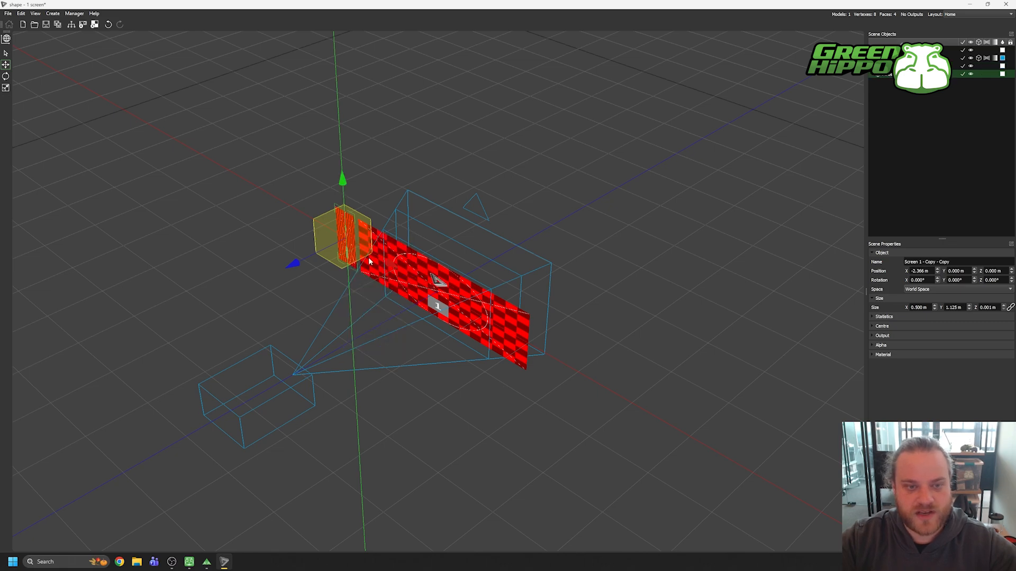
pyautogui.moveTo(388, 263); pyautogui.dragTo(601, 388)
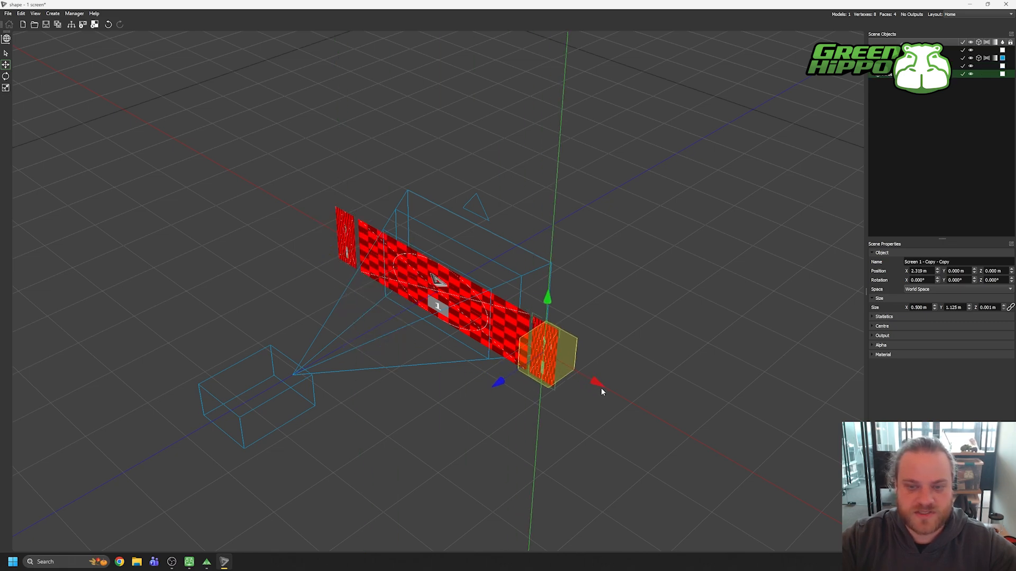
# Step: Assign Material 7 to the narrow screen on the negative X side
pyautogui.click(344, 238)
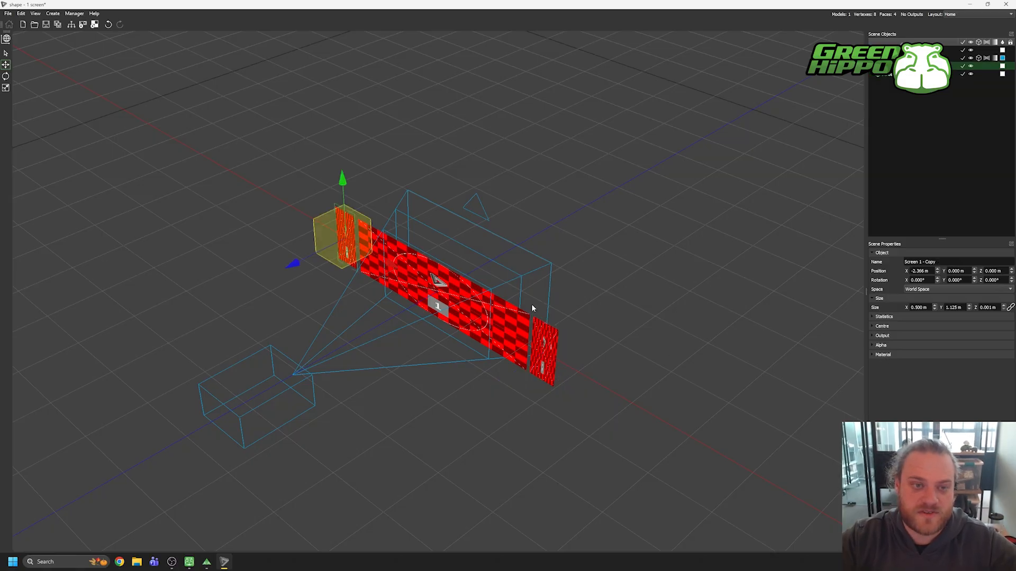
pyautogui.click(907, 355)
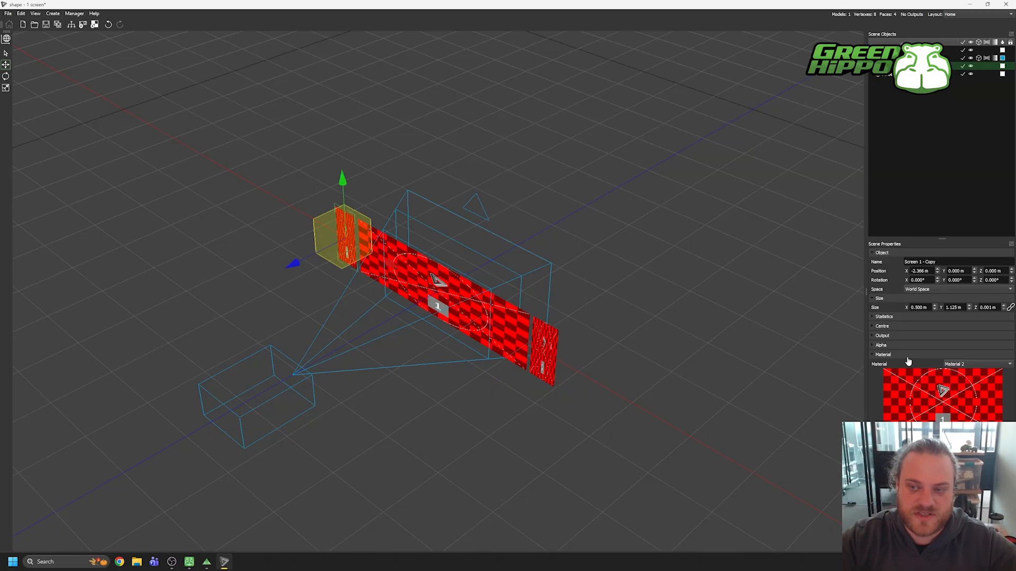
pyautogui.click(980, 364)
pyautogui.click(965, 369)
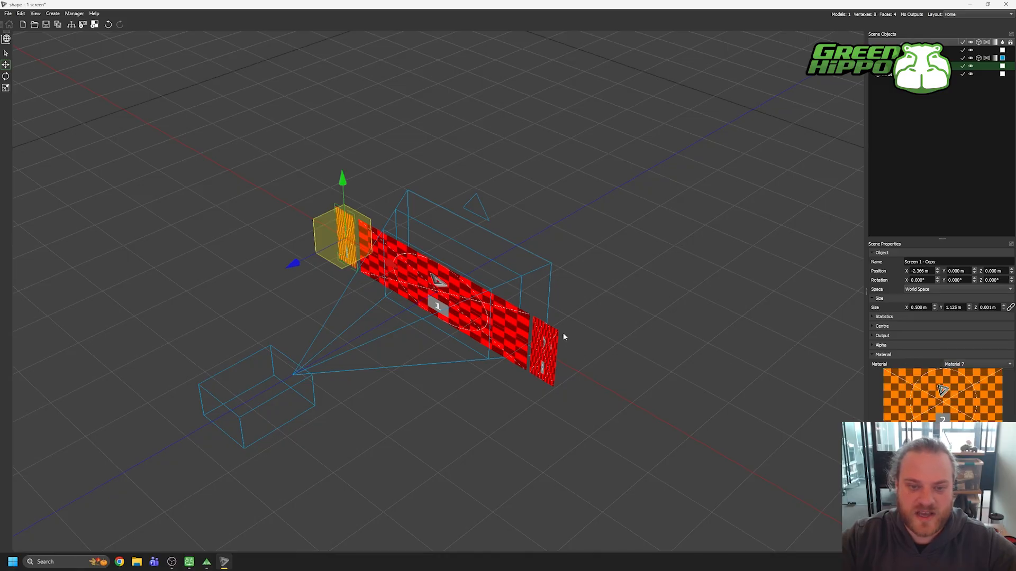
# Step: Assign Material 8 to the narrow screen on the positive X side
pyautogui.click(546, 350)
pyautogui.click(979, 364)
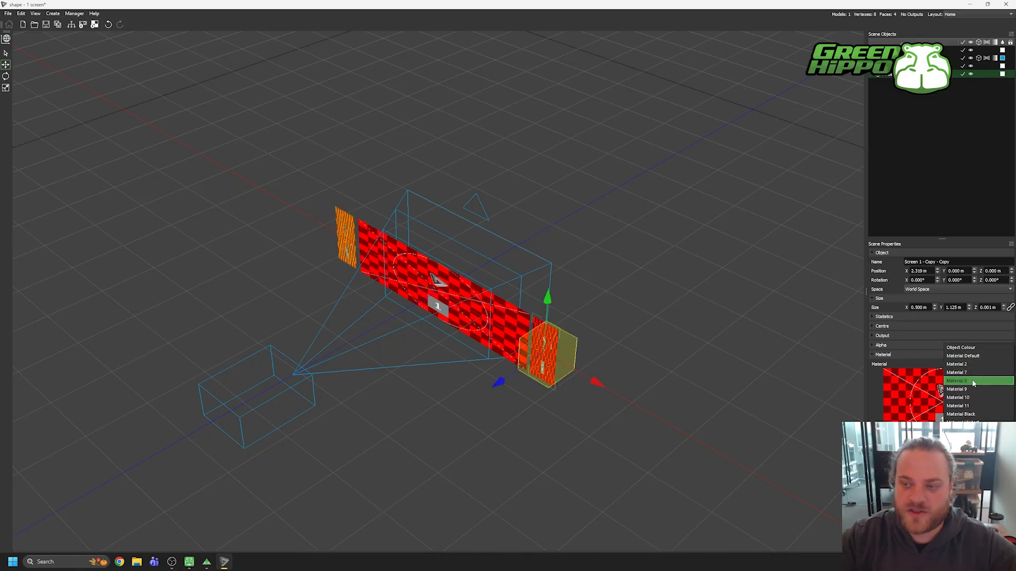
pyautogui.click(973, 381)
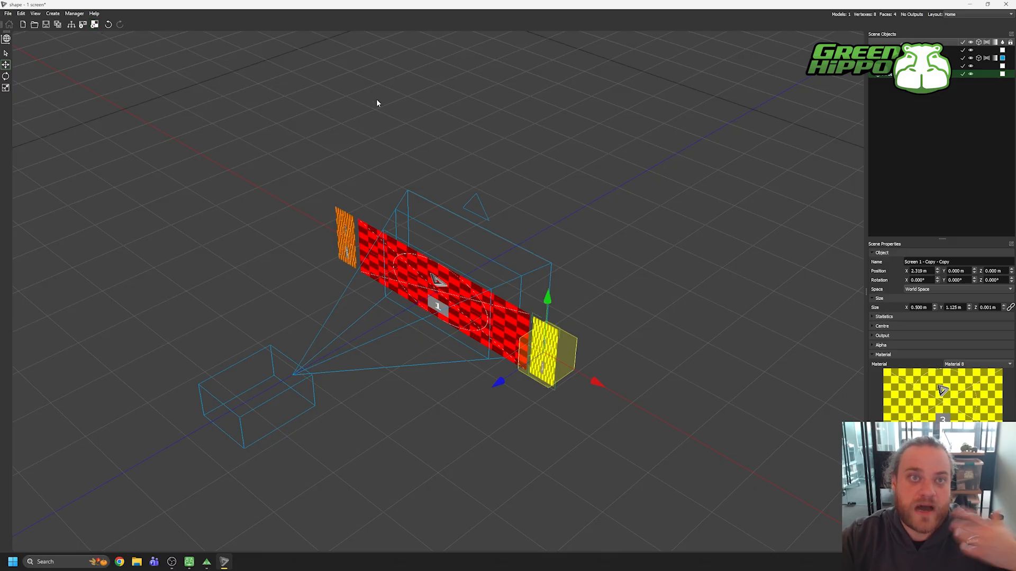
# Step: Enable networking in the Network Manager and add the SPACE-SHIP Zookeeper node to the group
pyautogui.click(73, 27)
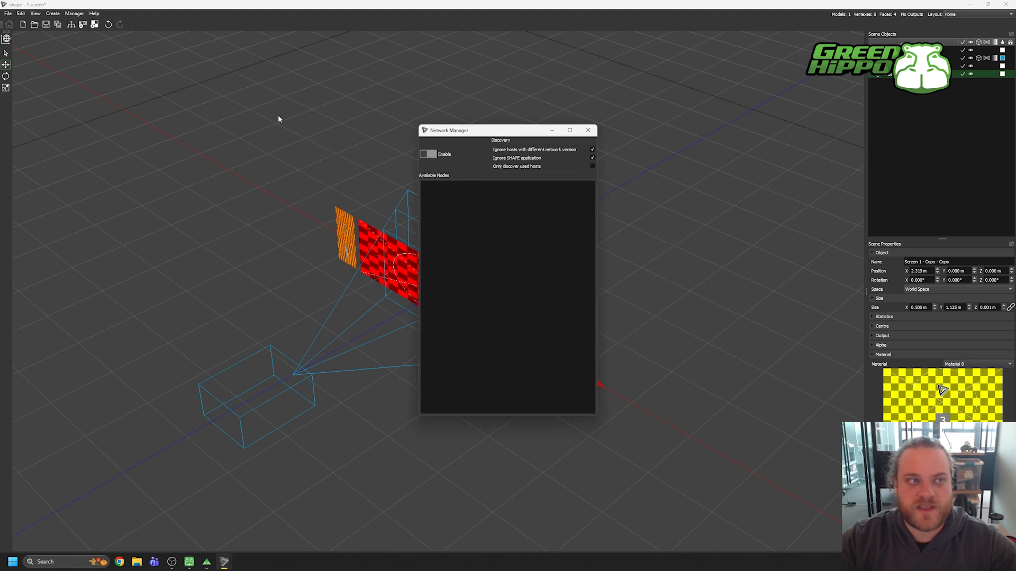
pyautogui.click(426, 154)
pyautogui.click(614, 294)
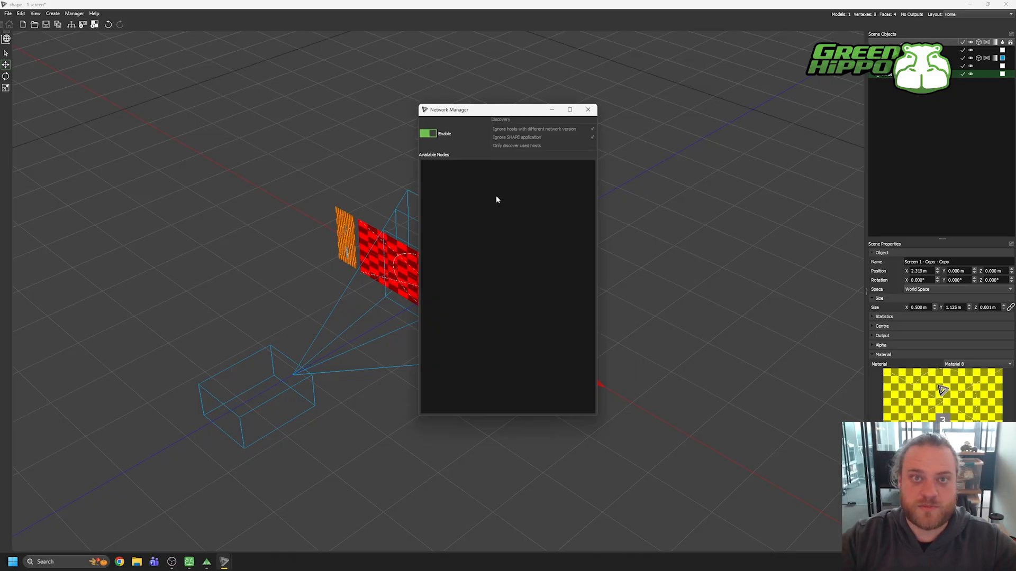
pyautogui.moveTo(474, 111); pyautogui.dragTo(549, 105)
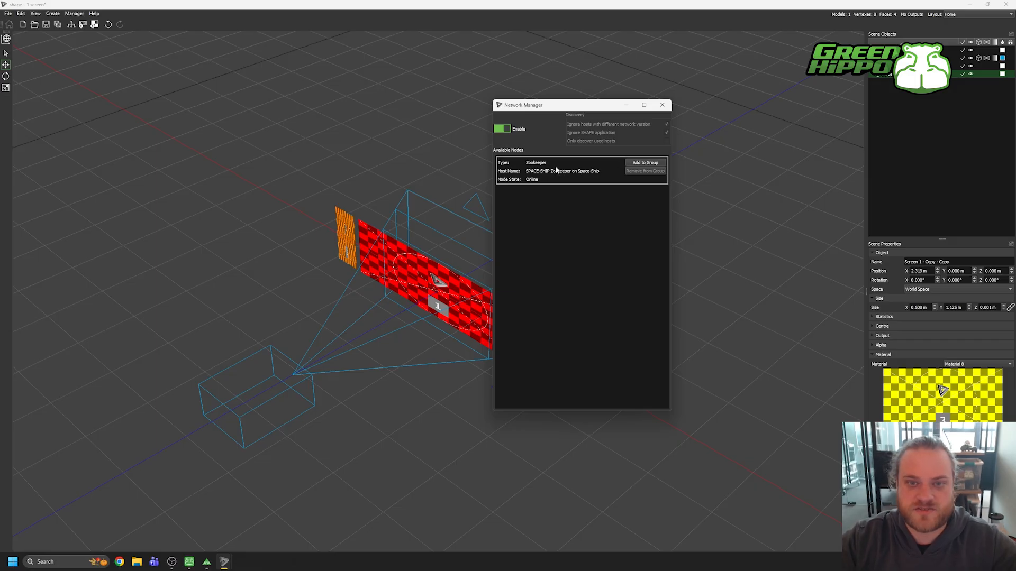
pyautogui.click(641, 164)
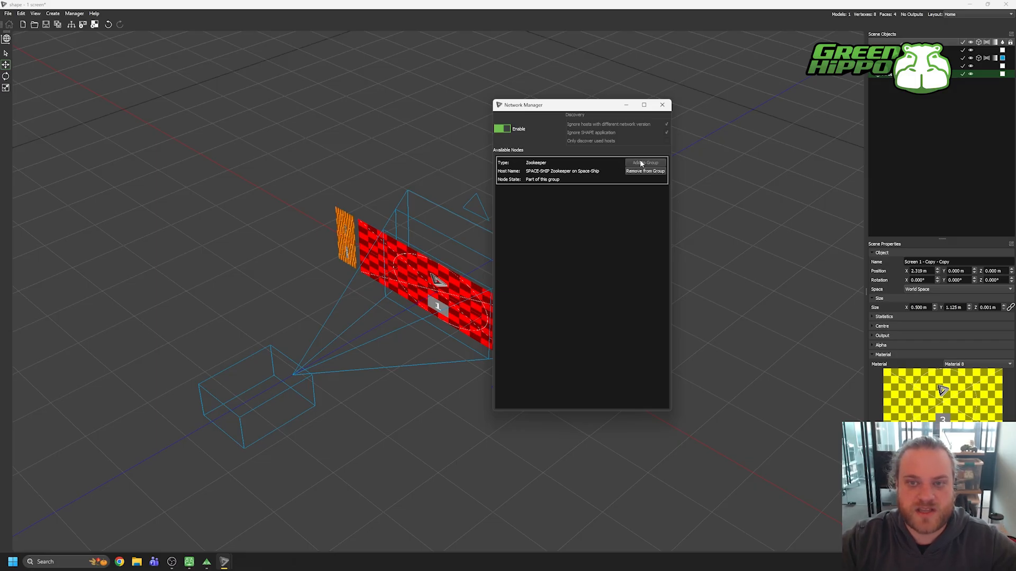
pyautogui.click(662, 105)
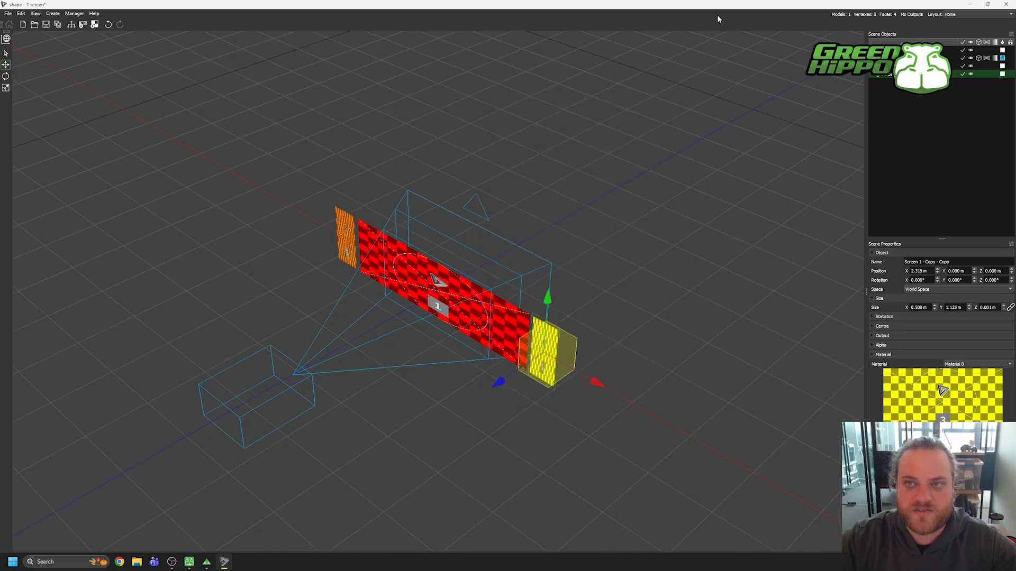
# Step: Restore SHAPE to a smaller window, switch to ZooKeeper and set its visualizer camera to the Free view
pyautogui.moveTo(718, 6); pyautogui.dragTo(810, 47)
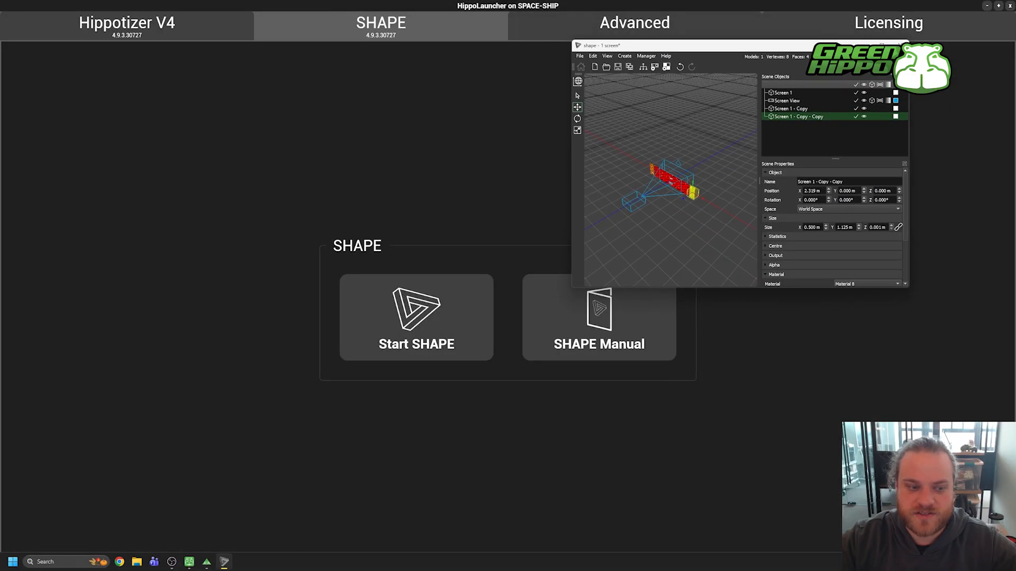
pyautogui.click(206, 562)
pyautogui.hotkey('alt', 'Tab')
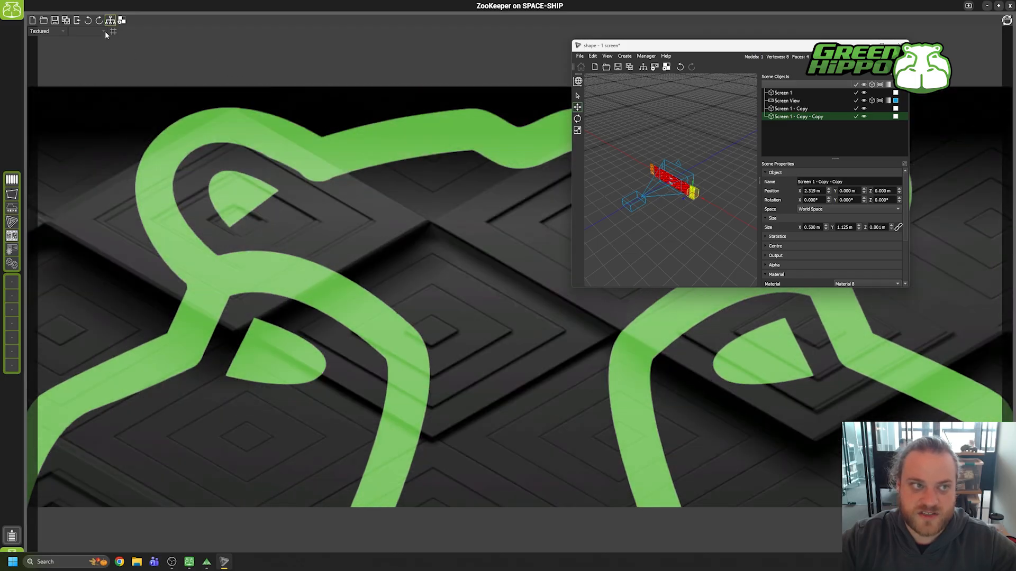
pyautogui.click(105, 30)
pyautogui.click(85, 40)
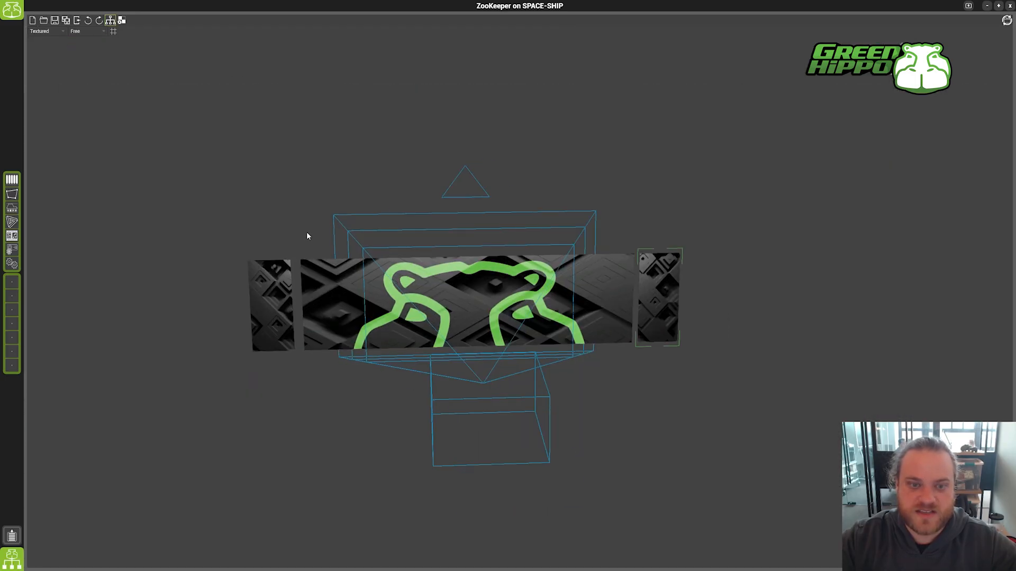
# Step: In SHAPE, try moving the yellow screen to about 3.52 m on X and shifting Screen 1, and undo the moves
pyautogui.hotkey('alt', 'Tab')
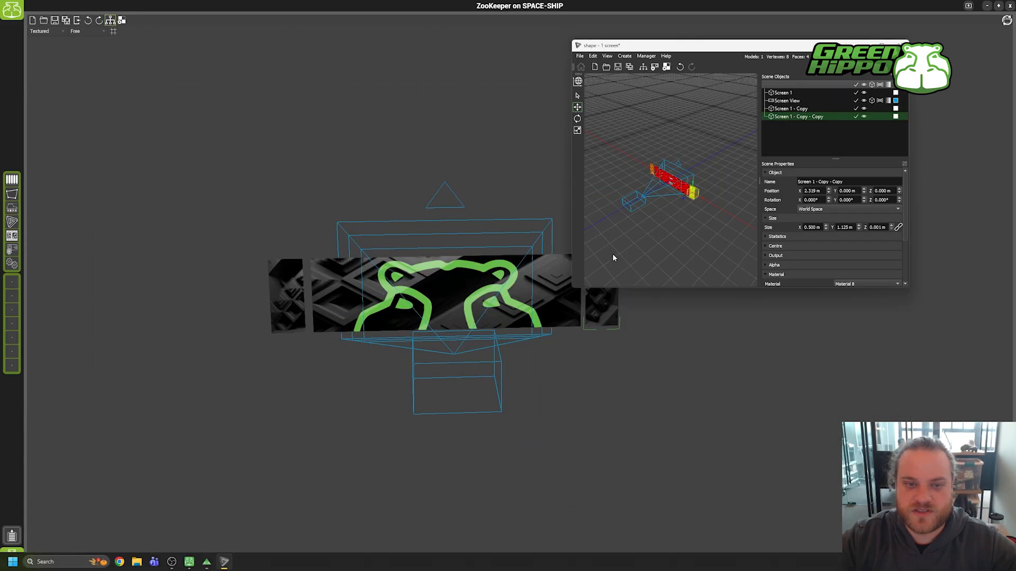
pyautogui.moveTo(679, 188); pyautogui.dragTo(716, 206)
pyautogui.click(665, 183)
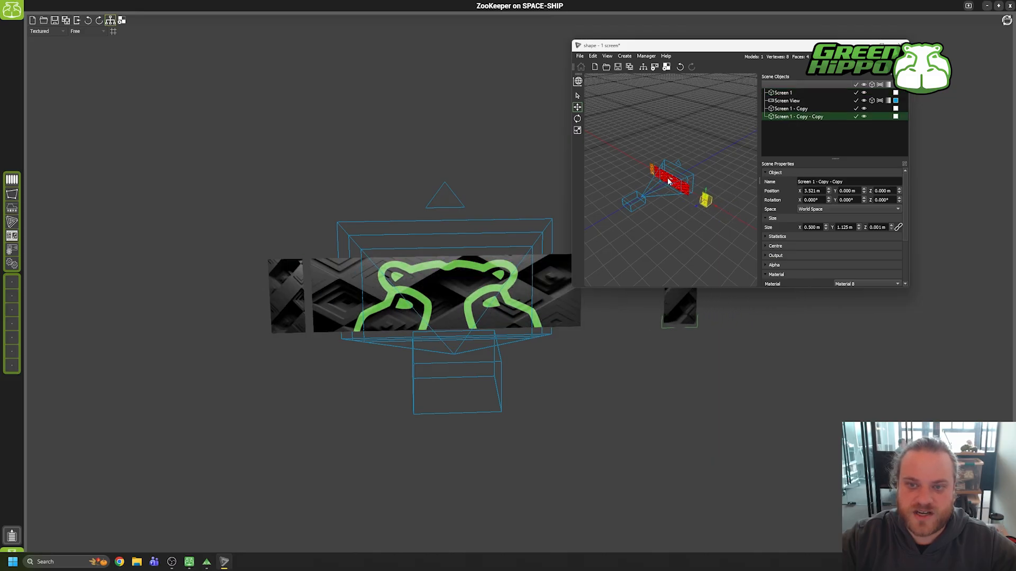
pyautogui.moveTo(660, 185); pyautogui.dragTo(680, 178)
pyautogui.hotkey('ctrl', 'z')
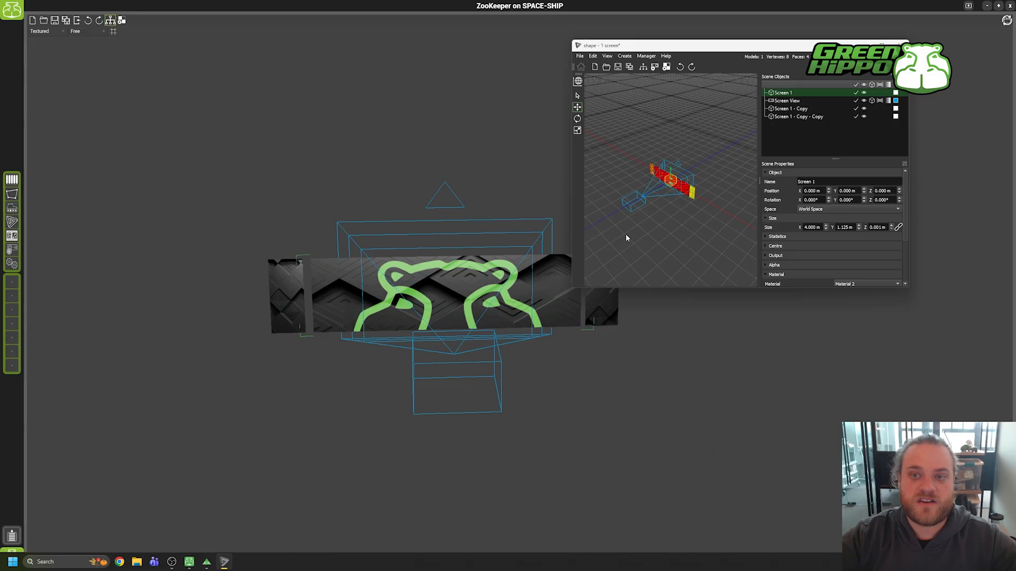
pyautogui.moveTo(688, 47); pyautogui.dragTo(633, 96)
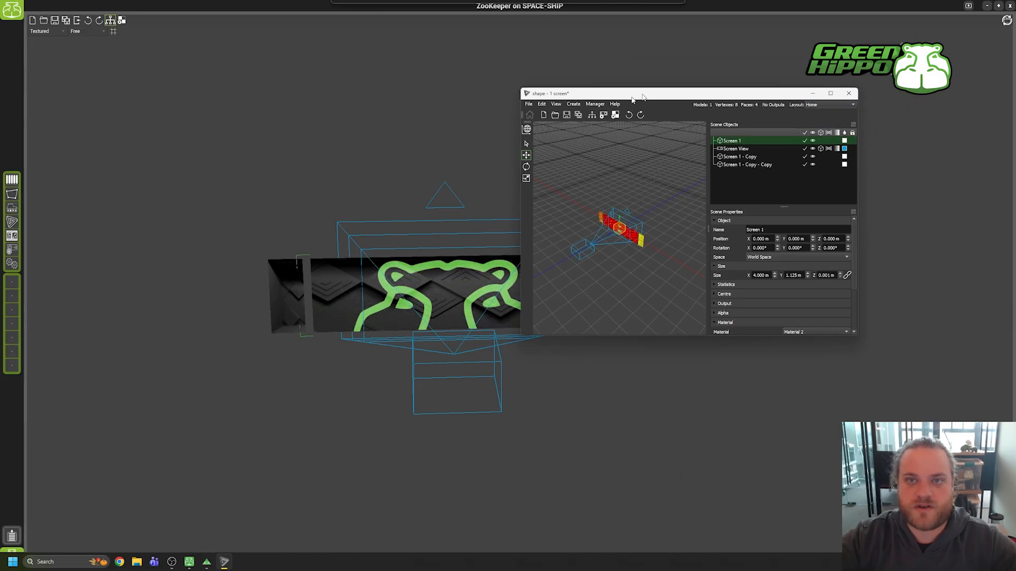
# Step: Maximise SHAPE and nest both narrow screen copies under Screen 1 in the scene hierarchy, leaving nothing selected
pyautogui.doubleClick(632, 96)
pyautogui.click(900, 66)
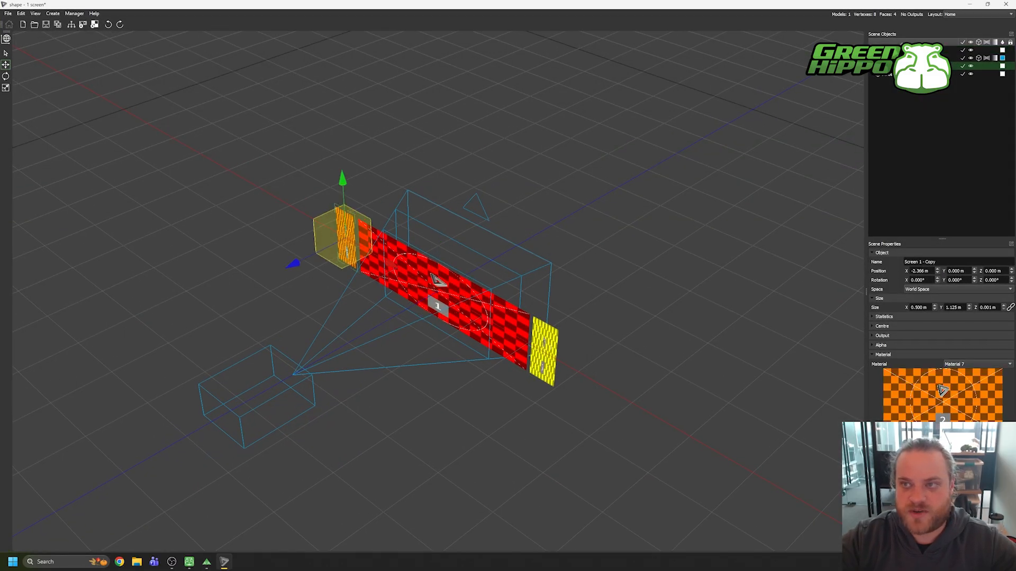
pyautogui.keyDown('shift'); pyautogui.click(899, 74); pyautogui.keyUp('shift')
pyautogui.moveTo(899, 73); pyautogui.dragTo(899, 48)
pyautogui.click(899, 108)
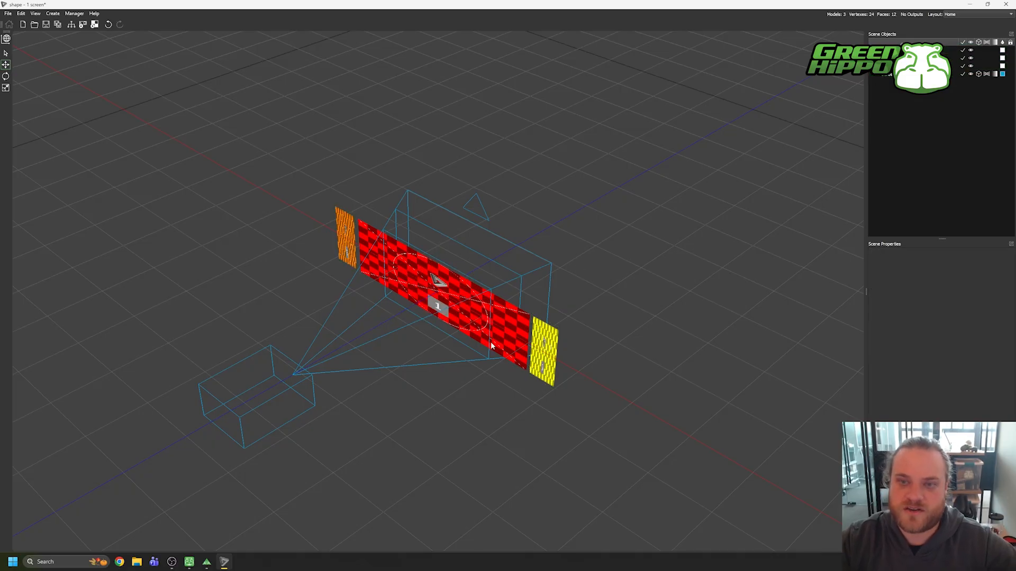
# Step: Look through the Screen View projector and apply Fill Camera to Screen 1
pyautogui.rightClick(389, 443)
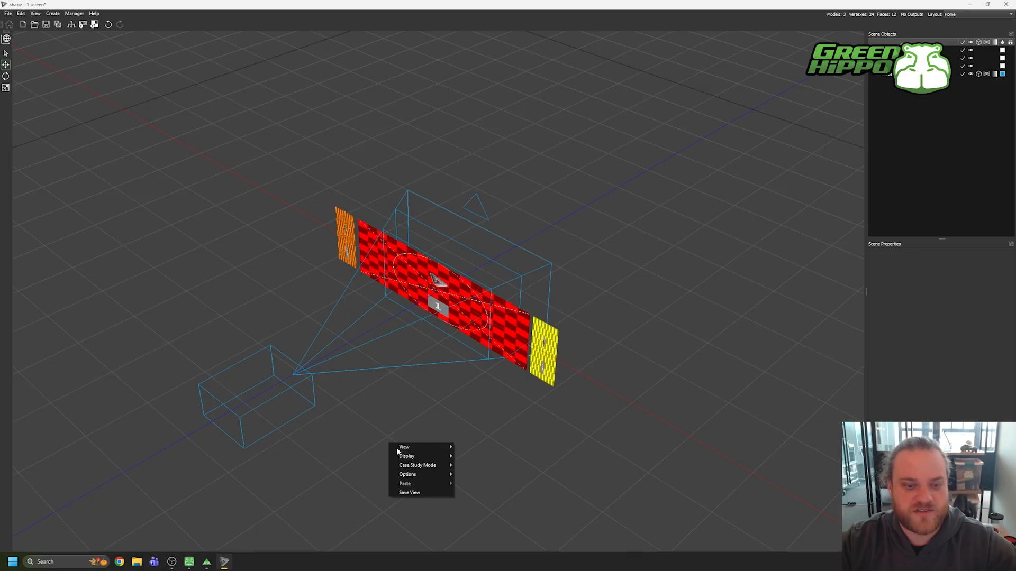
pyautogui.moveTo(423, 448)
pyautogui.moveTo(491, 521)
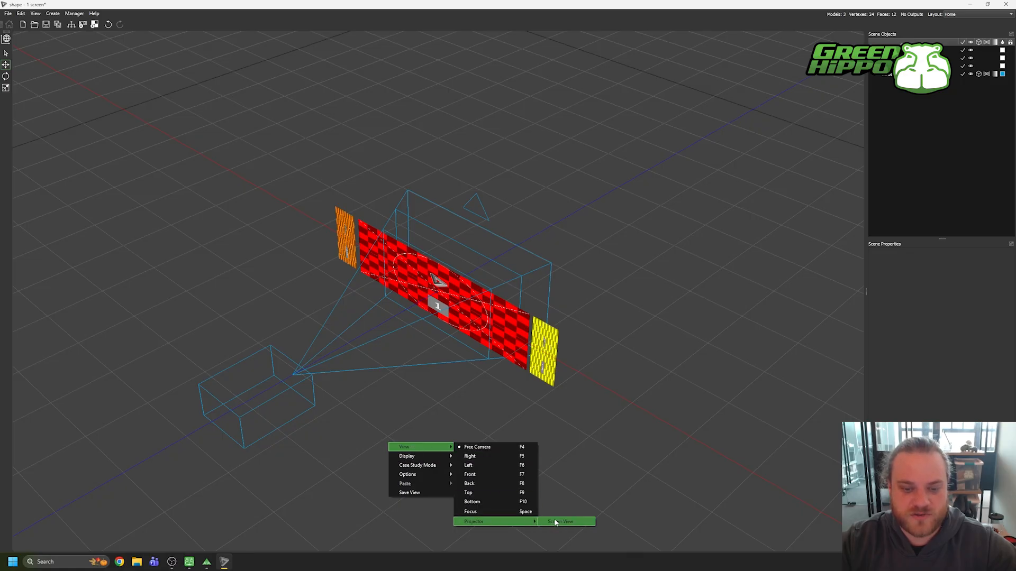
pyautogui.click(587, 522)
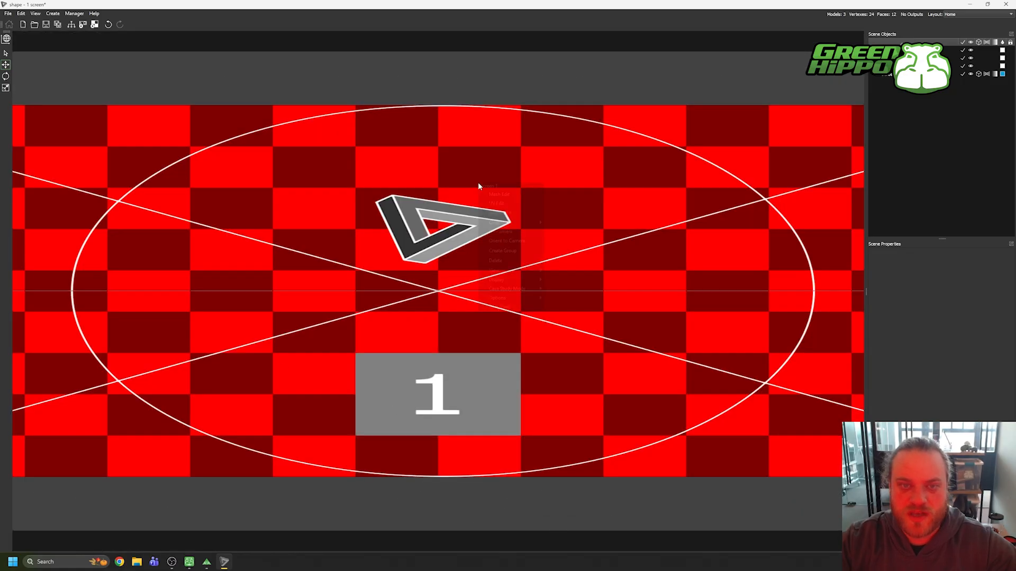
pyautogui.rightClick(478, 183)
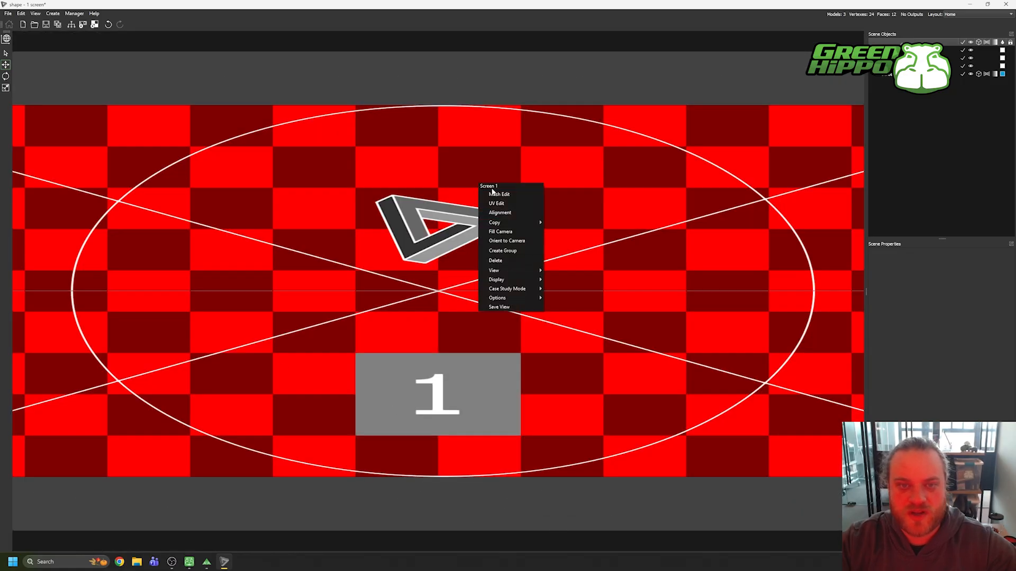
pyautogui.click(506, 233)
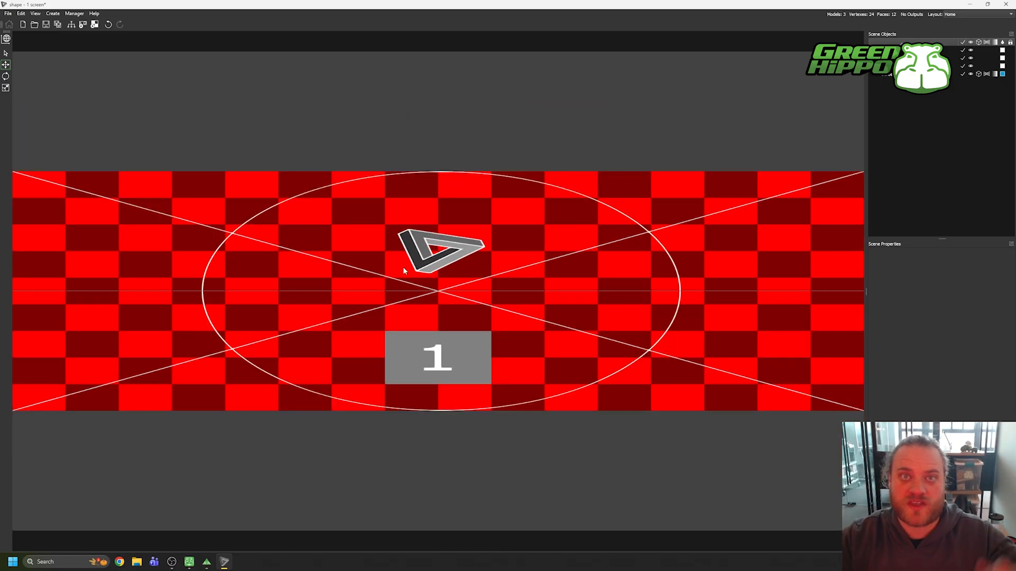
# Step: Return to the Free Camera and move Screen 1 with its nested copies back along Z to about -3.386 m
pyautogui.rightClick(433, 120)
pyautogui.moveTo(454, 127)
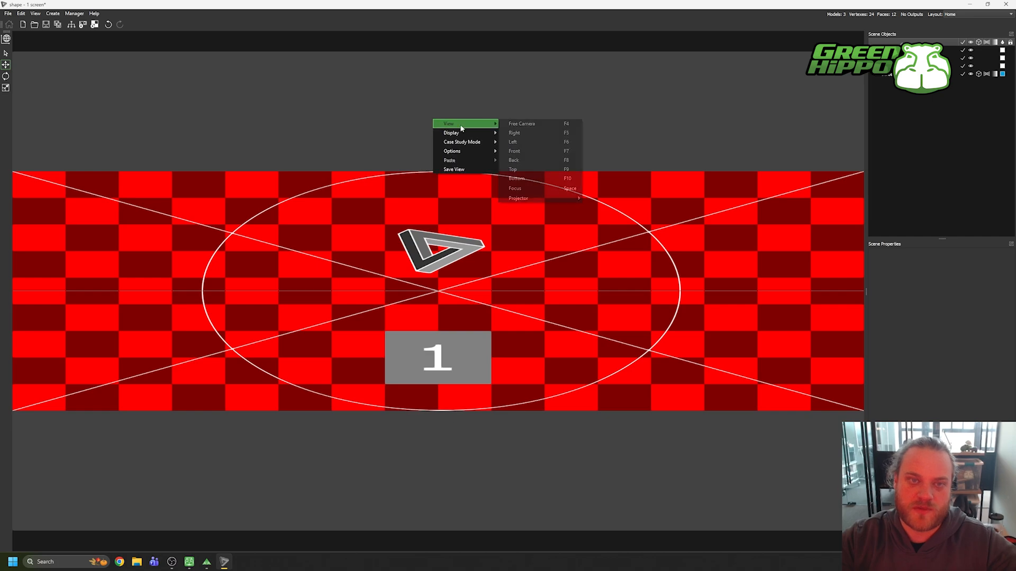
pyautogui.click(528, 126)
pyautogui.click(499, 261)
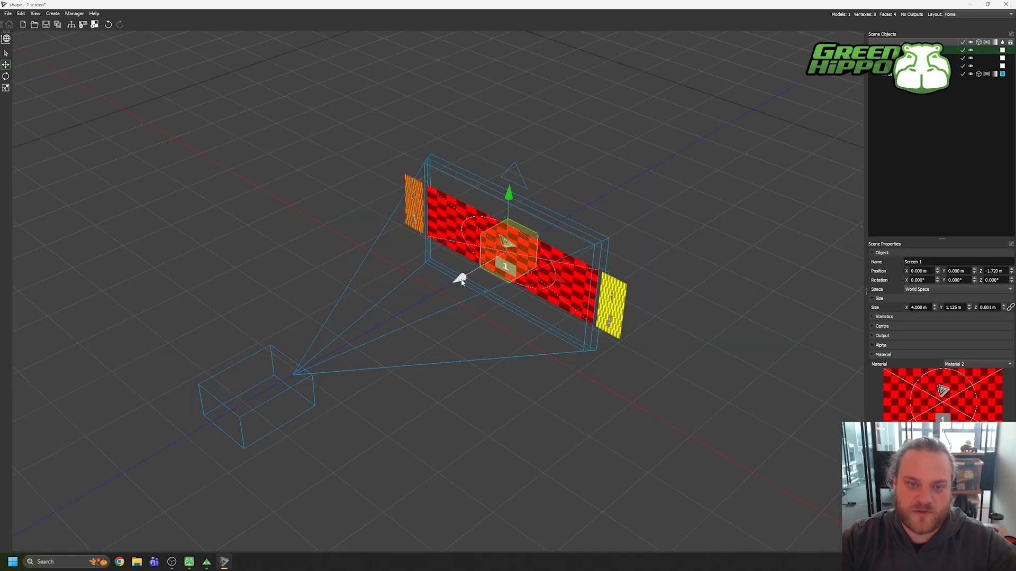
pyautogui.moveTo(460, 277); pyautogui.dragTo(528, 243)
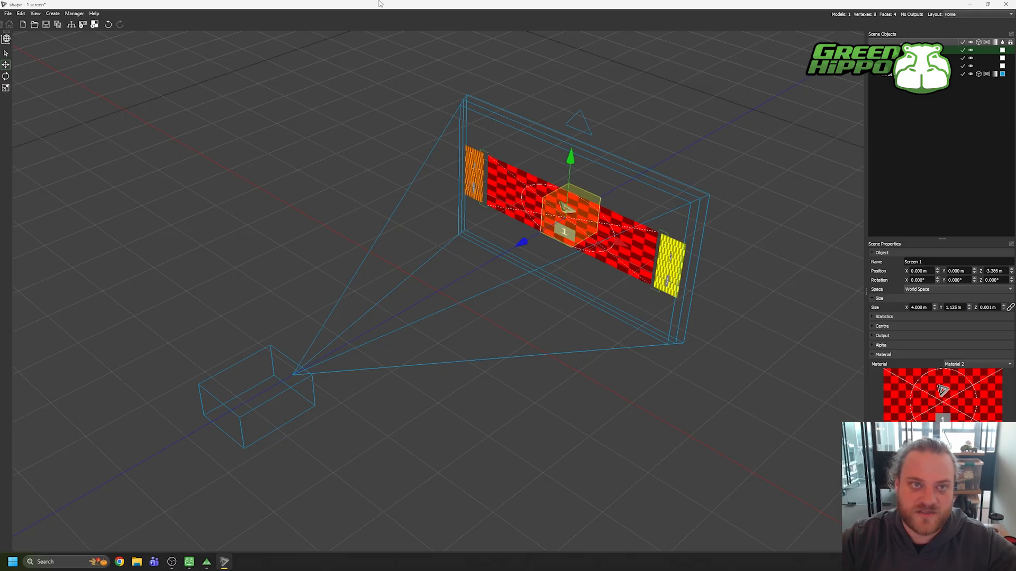
# Step: Restore SHAPE to a smaller window and set ZooKeeper's visualizer camera to Screen View
pyautogui.moveTo(380, 9); pyautogui.dragTo(691, 55)
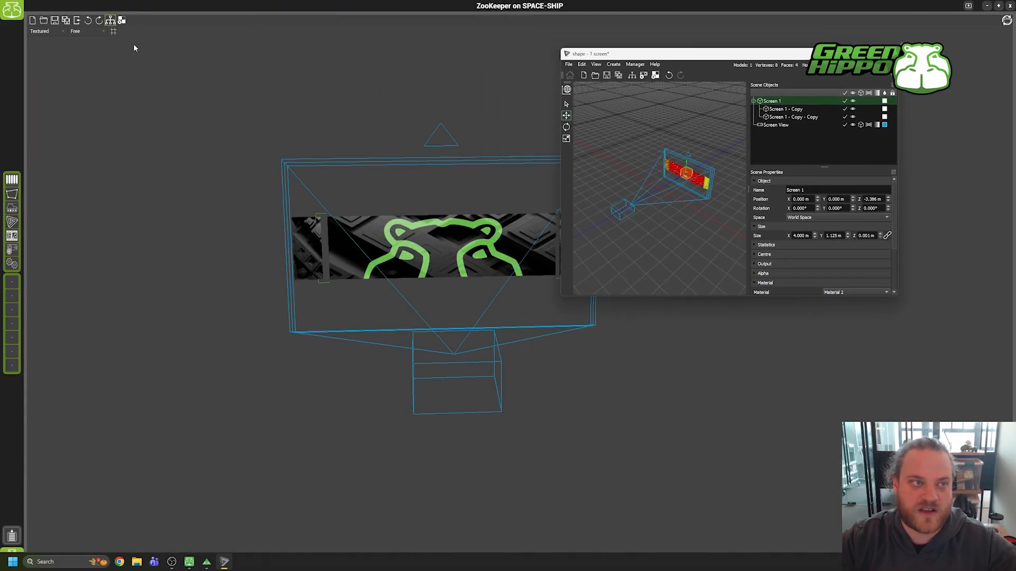
pyautogui.click(96, 34)
pyautogui.click(97, 33)
pyautogui.click(88, 98)
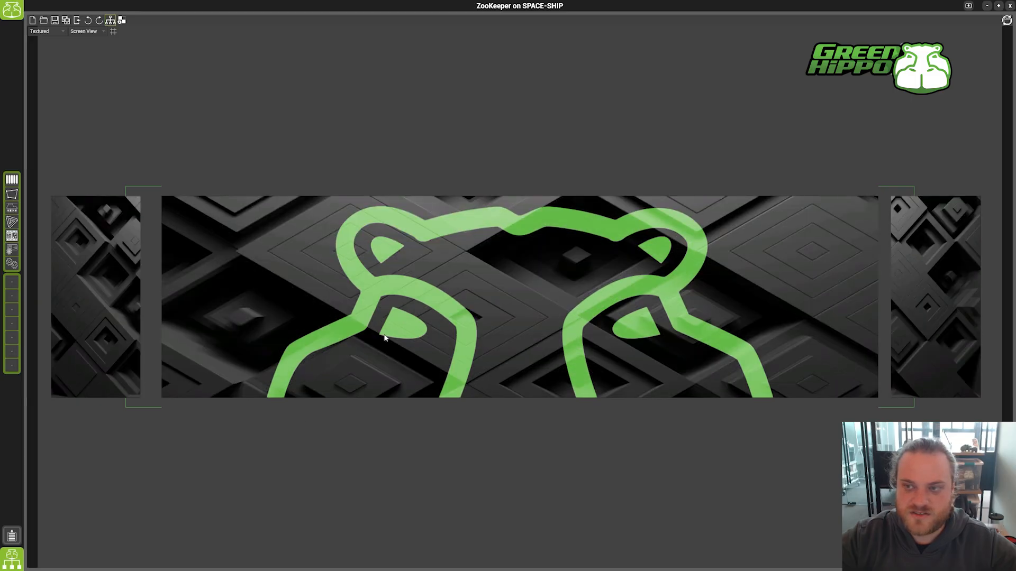
# Step: Bring SHAPE forward and shift its window aside, then return to ZooKeeper and open the Mixes page
pyautogui.hotkey('alt', 'Tab')
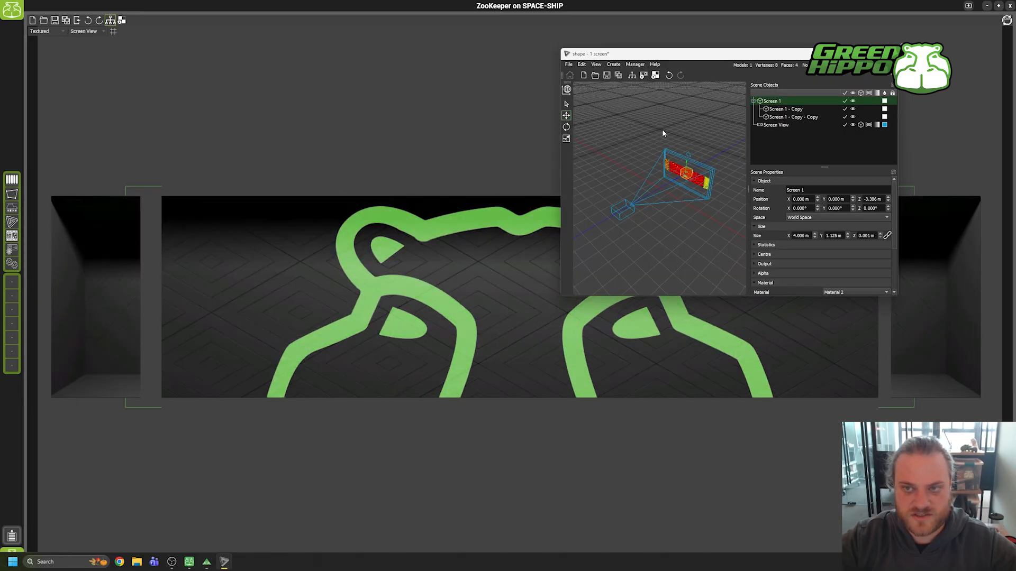
pyautogui.moveTo(664, 55); pyautogui.dragTo(625, 55)
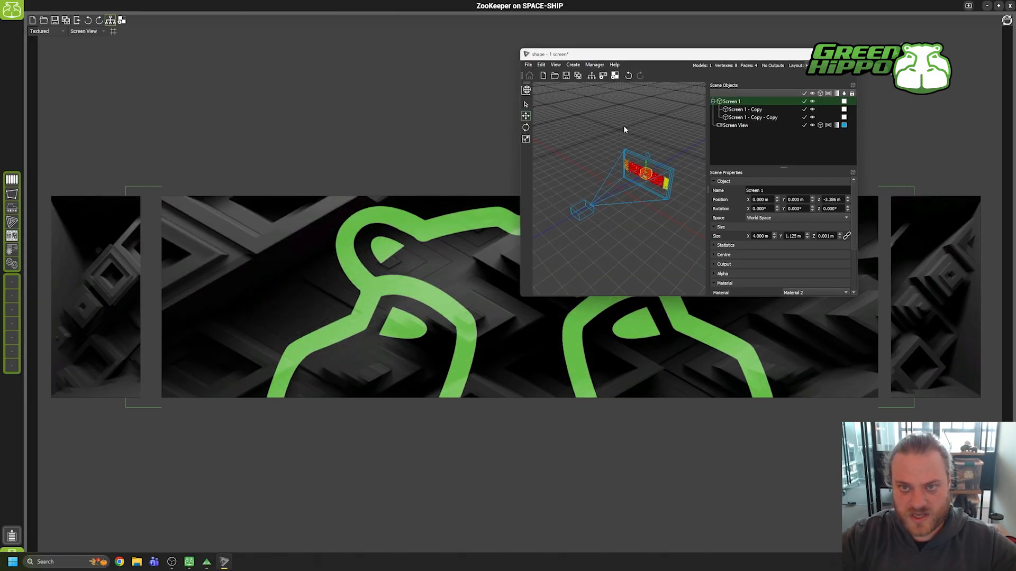
pyautogui.click(624, 127)
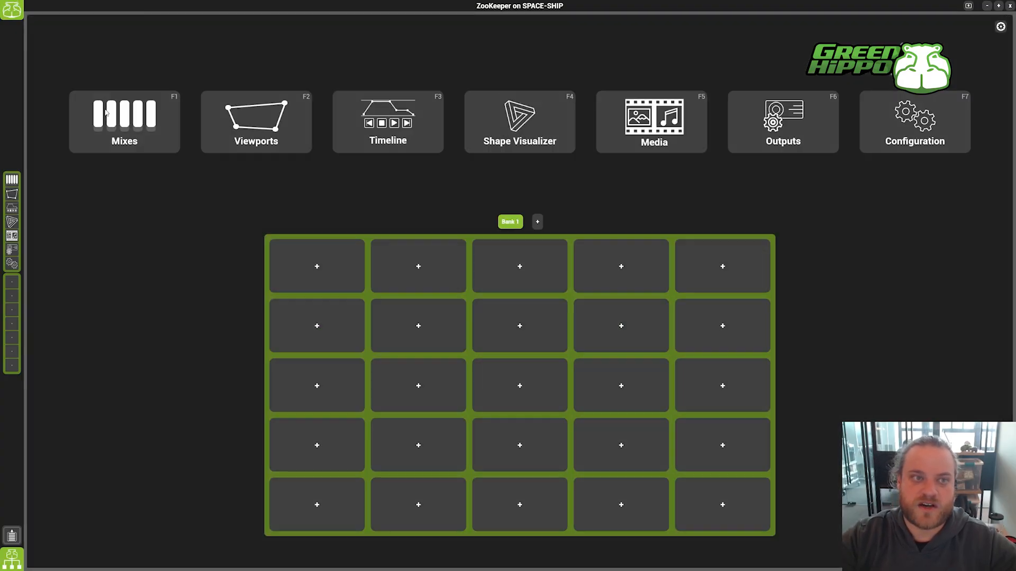
pyautogui.click(143, 144)
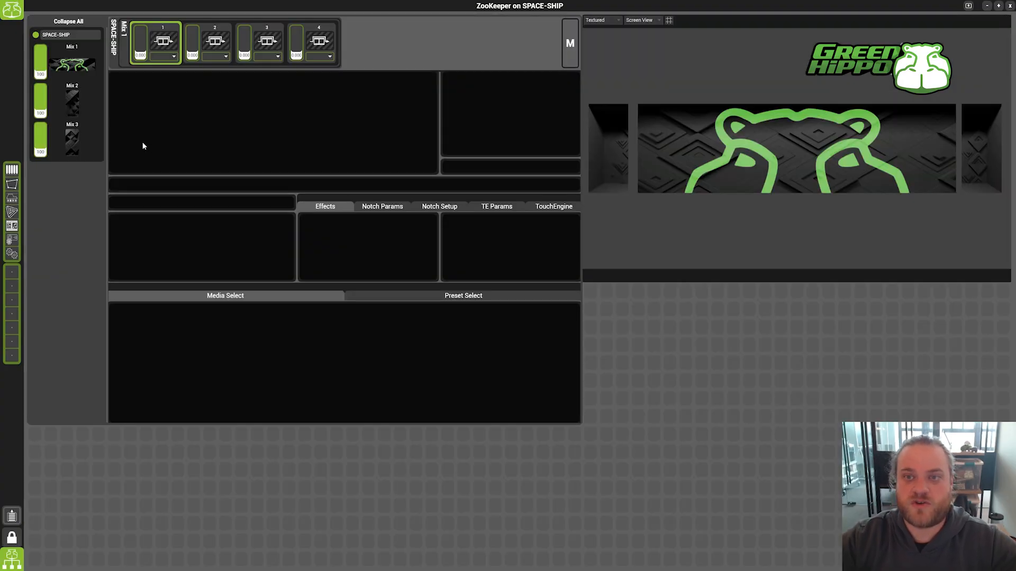